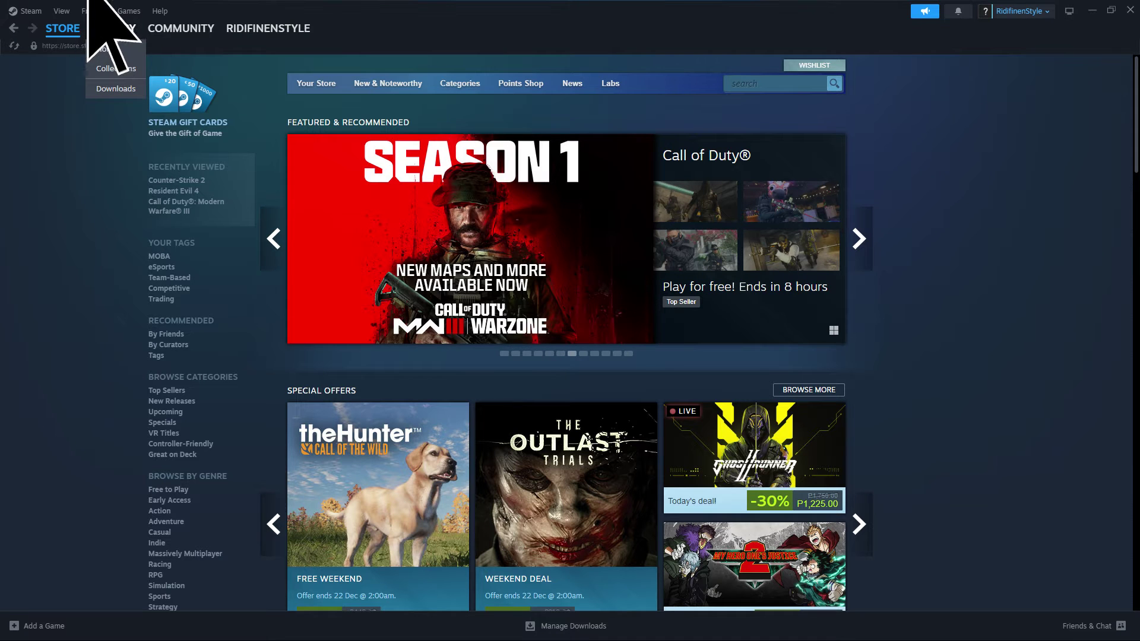
# - Switch to the Steam library and bring up the Counter-Strike 2 context menu
pyautogui.click(105, 27)
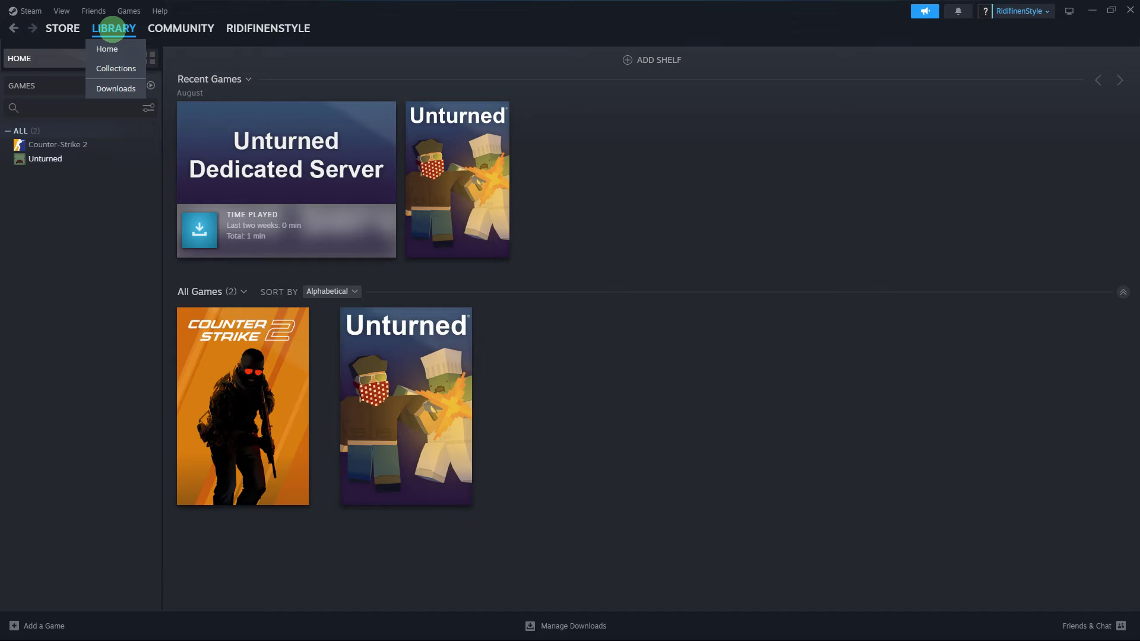
pyautogui.rightClick(241, 389)
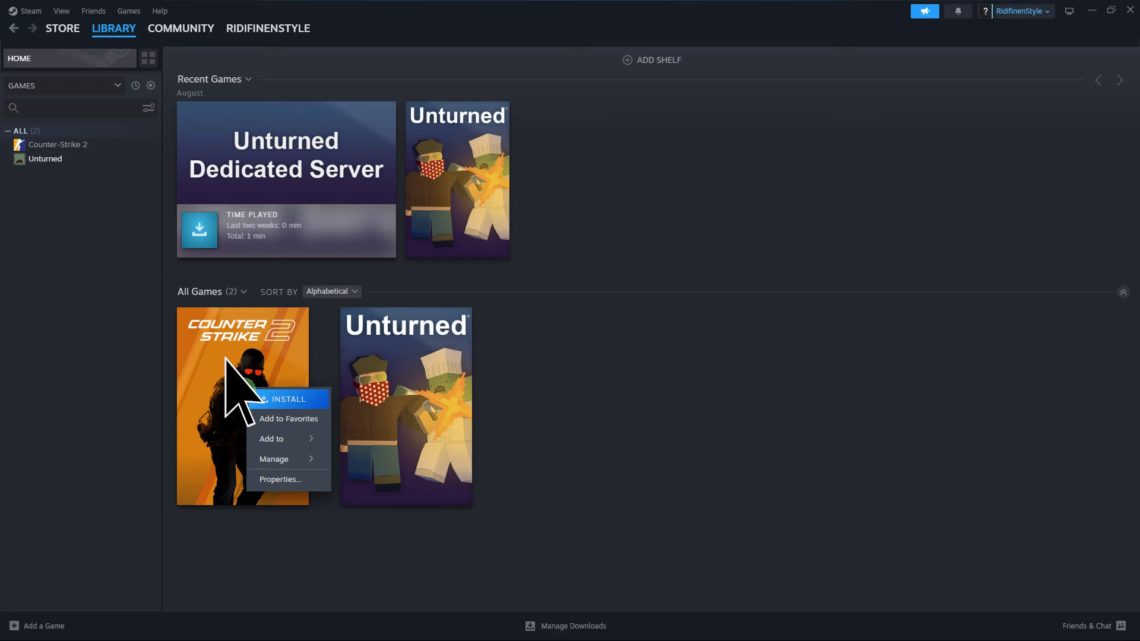
pyautogui.rightClick(241, 392)
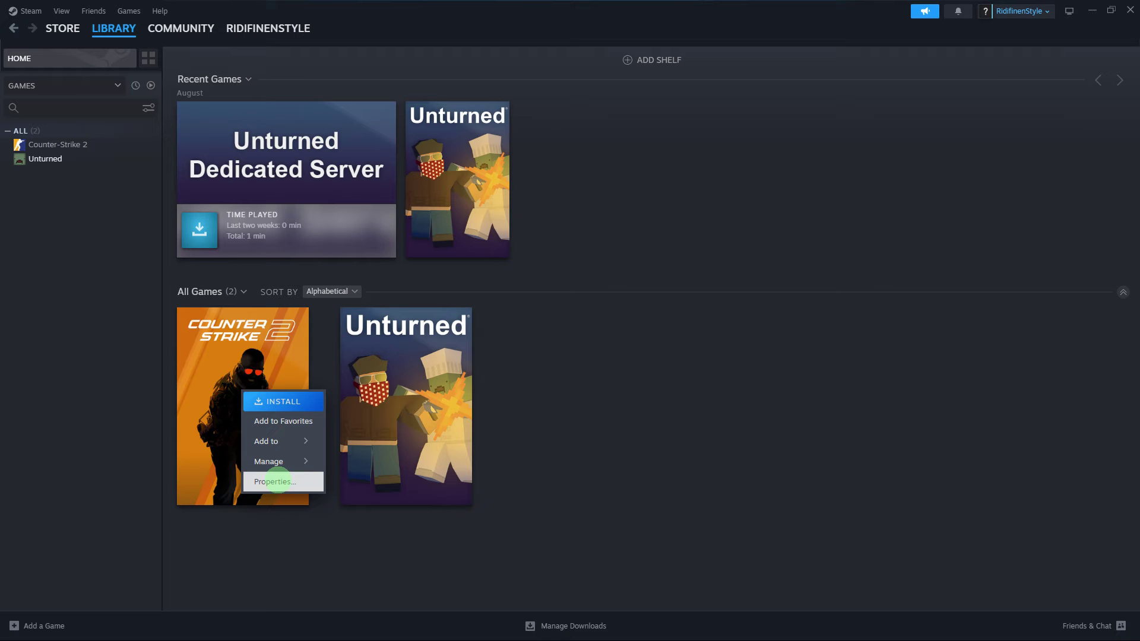
# - Open Counter-Strike 2 Properties, showing the General page with language, Steam Cloud and launch options
pyautogui.click(276, 481)
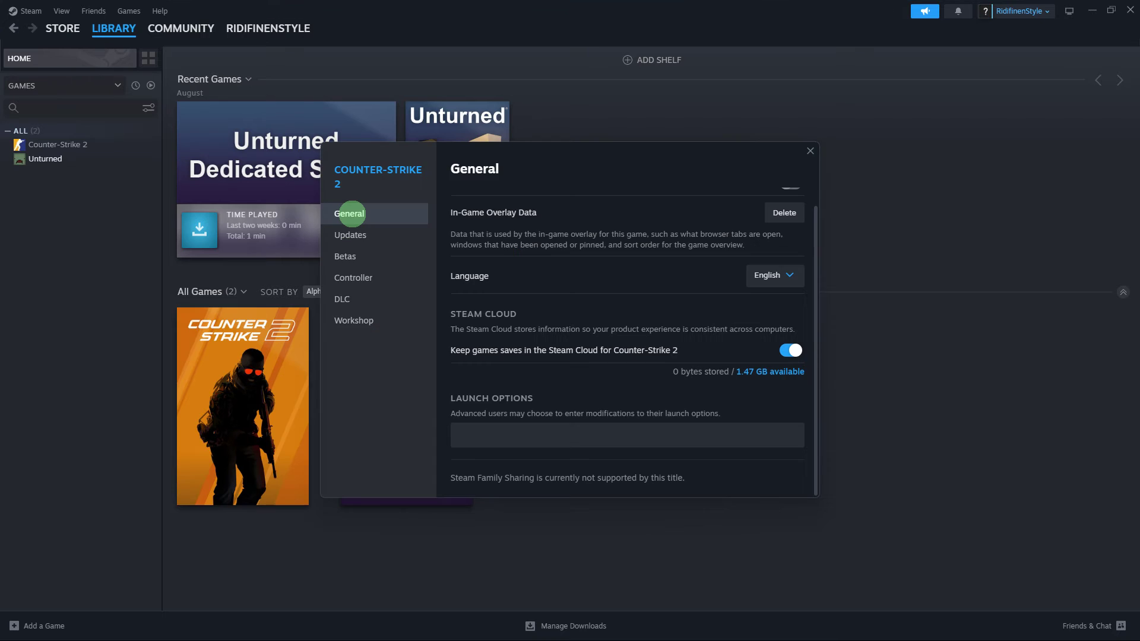